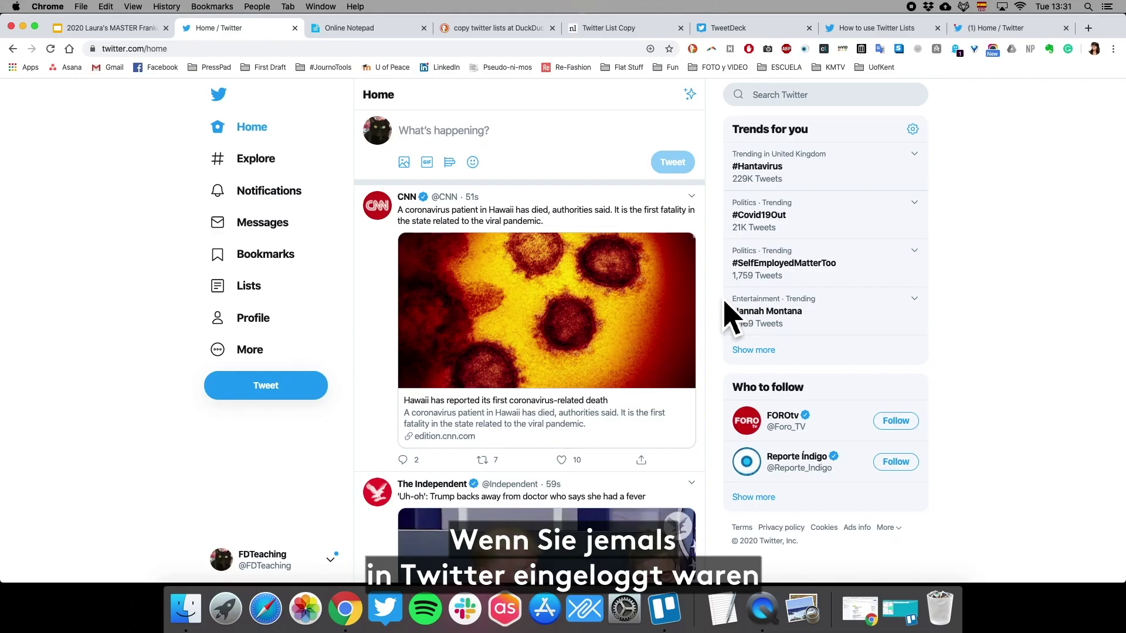
# Step: From the account's Lists page, review the Subscribed and Member tabs, then start a new list
pyautogui.scroll(-15, 694, 334)
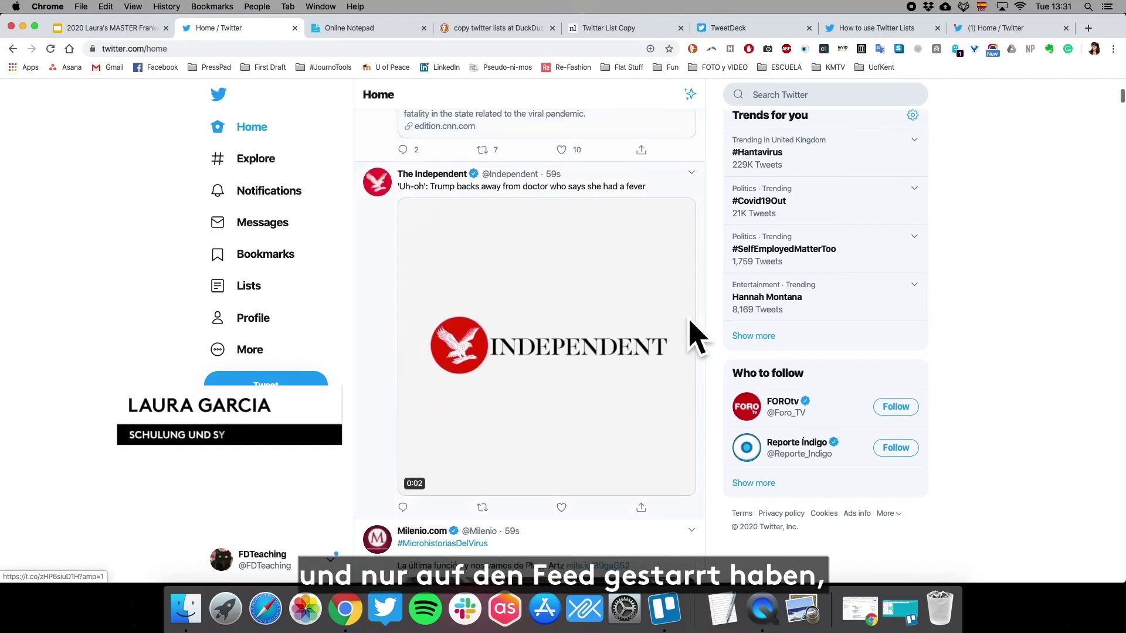
pyautogui.scroll(-15, 695, 335)
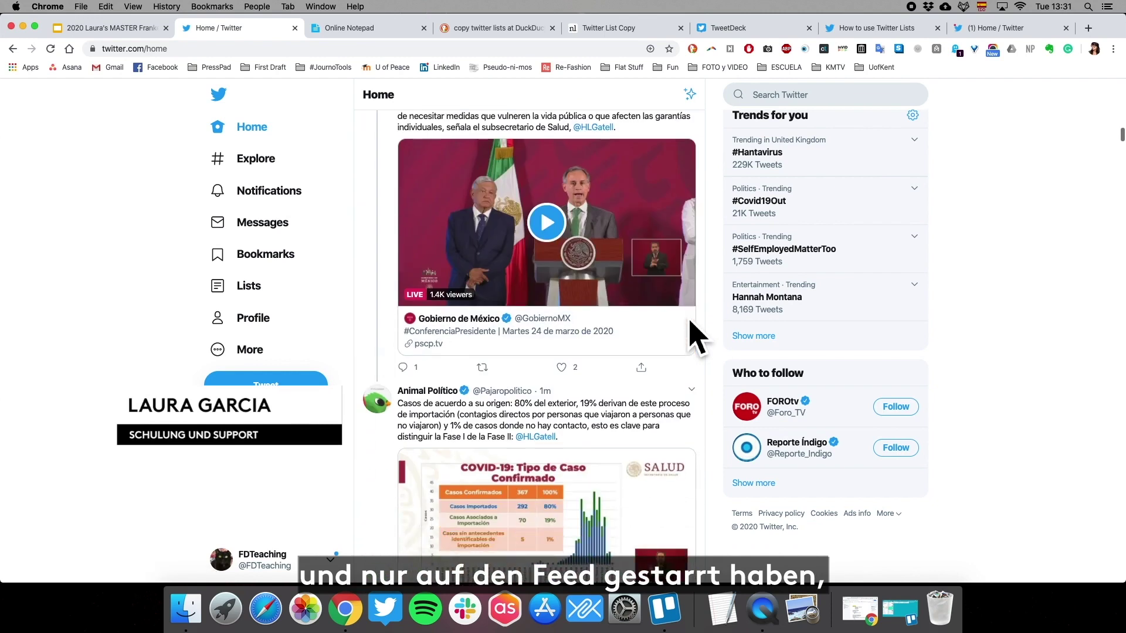
pyautogui.scroll(-15, 694, 335)
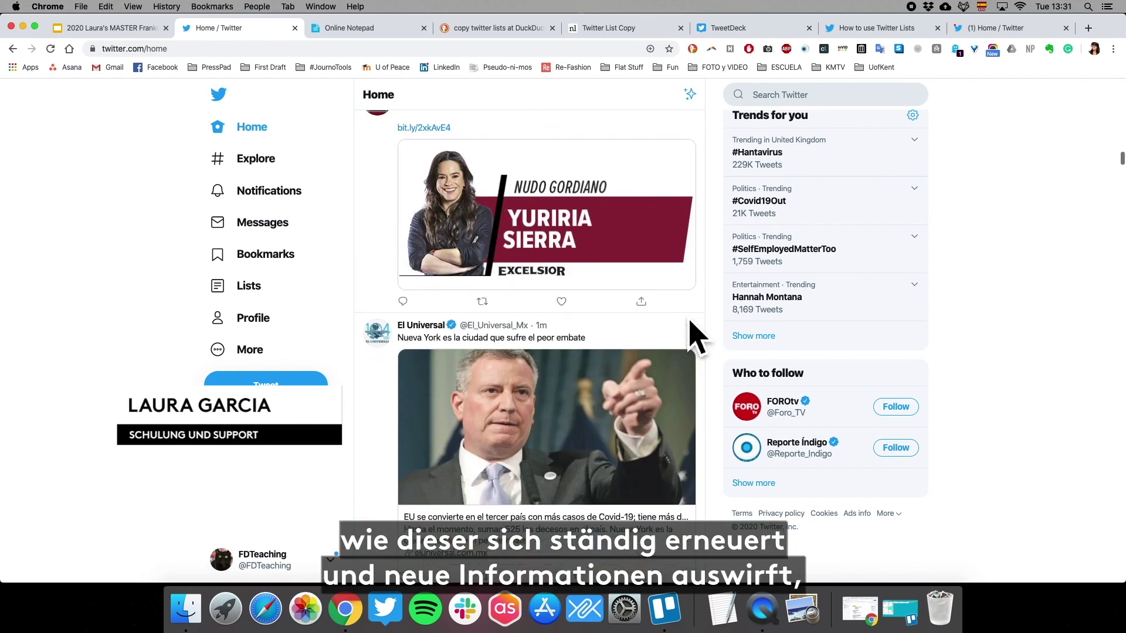
pyautogui.scroll(-1, 694, 334)
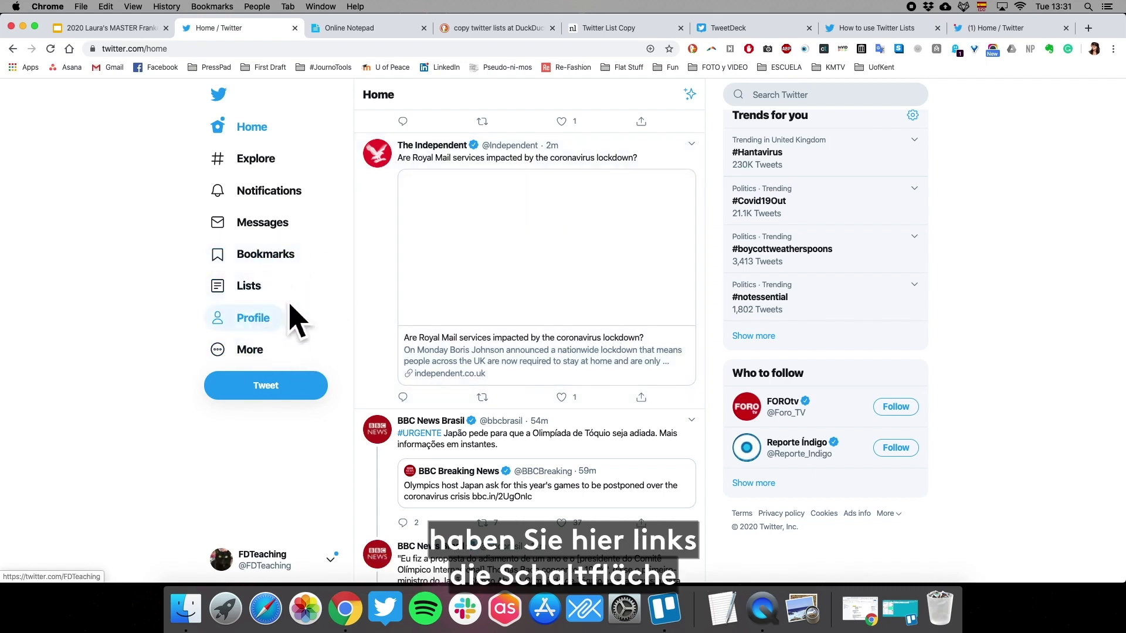
pyautogui.click(261, 299)
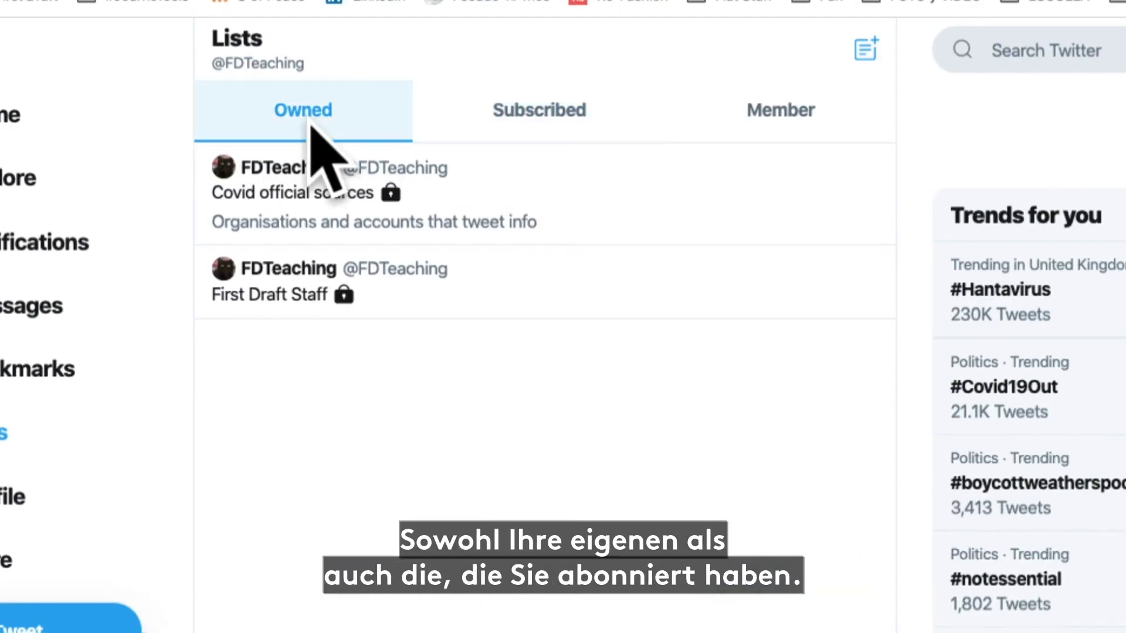
pyautogui.click(583, 124)
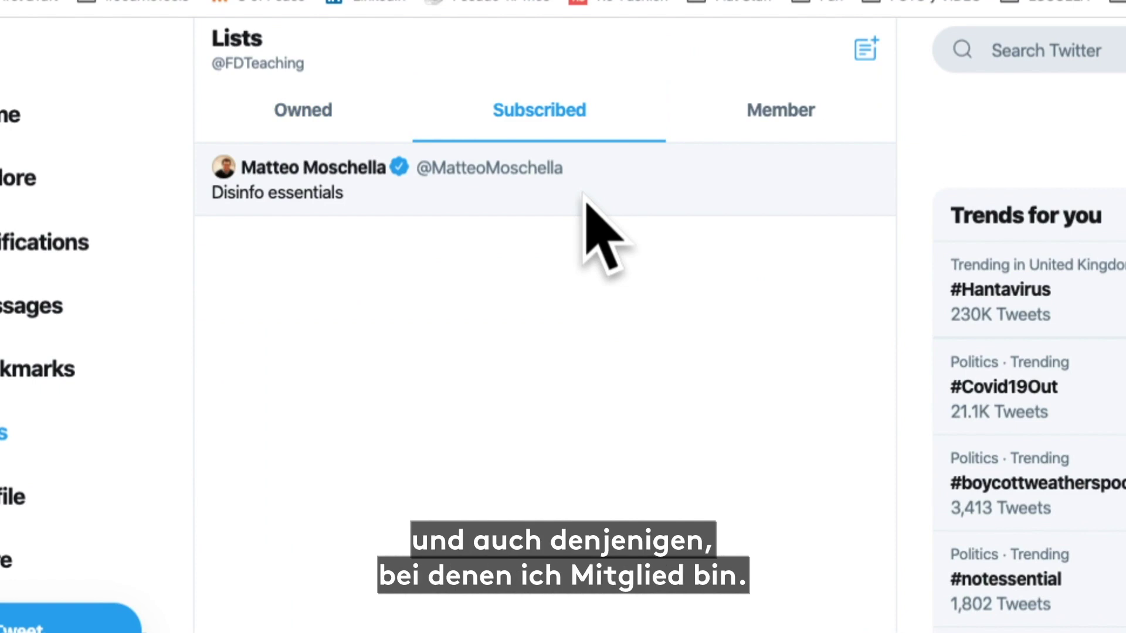
pyautogui.click(745, 132)
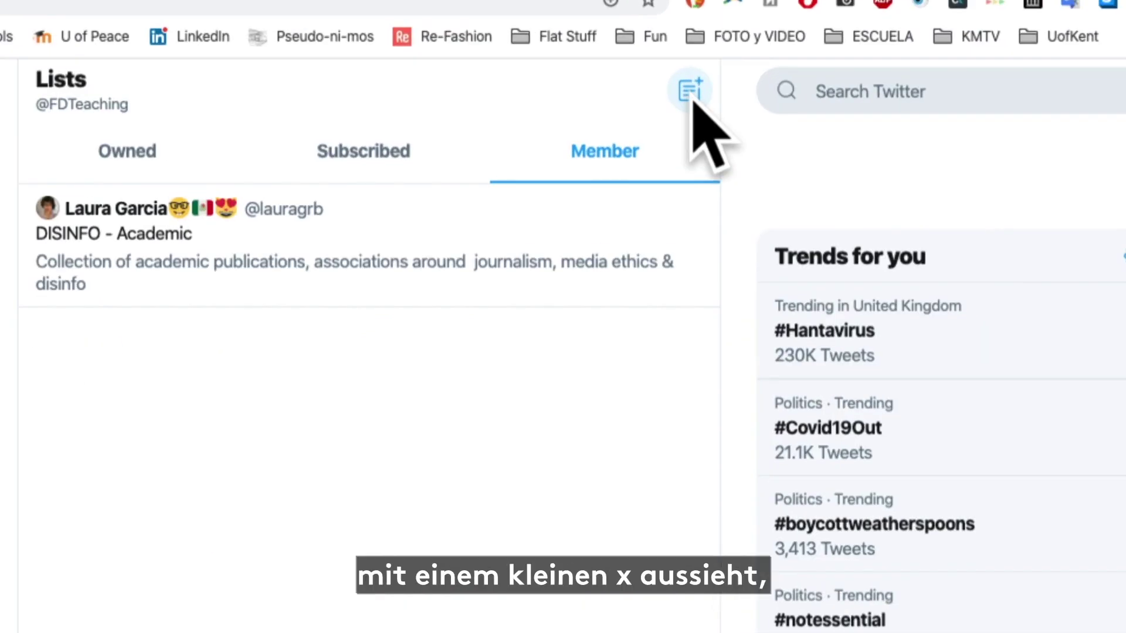
pyautogui.click(695, 99)
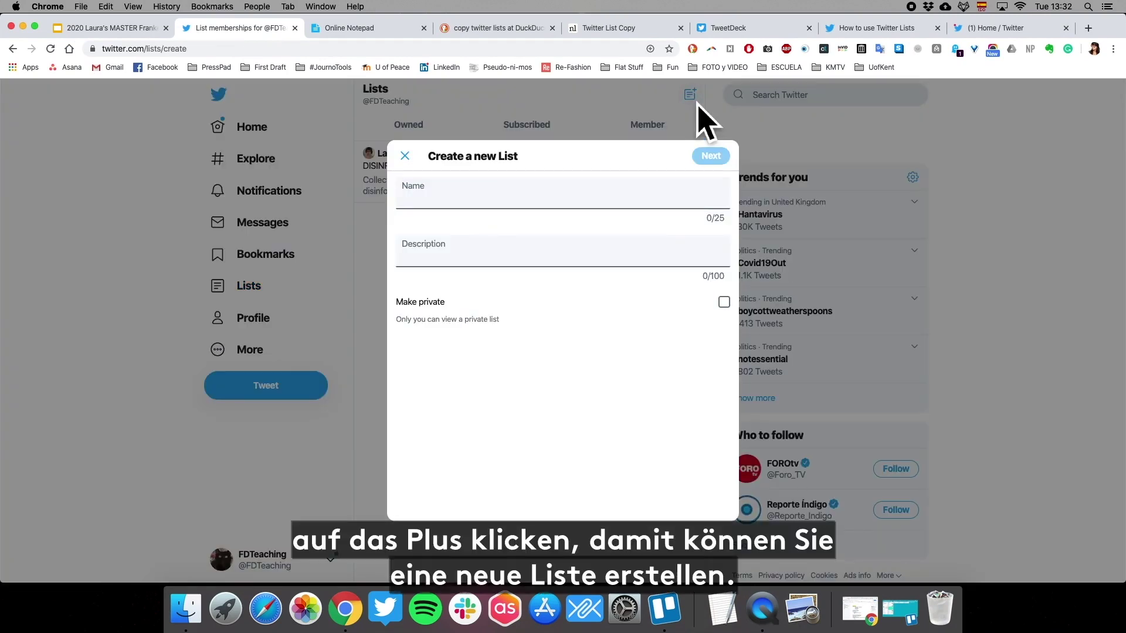
# Step: Name the list 'Covid19 Health sources', describe it as 'Orgs and people who tweet verified information', make it private
pyautogui.click(560, 217)
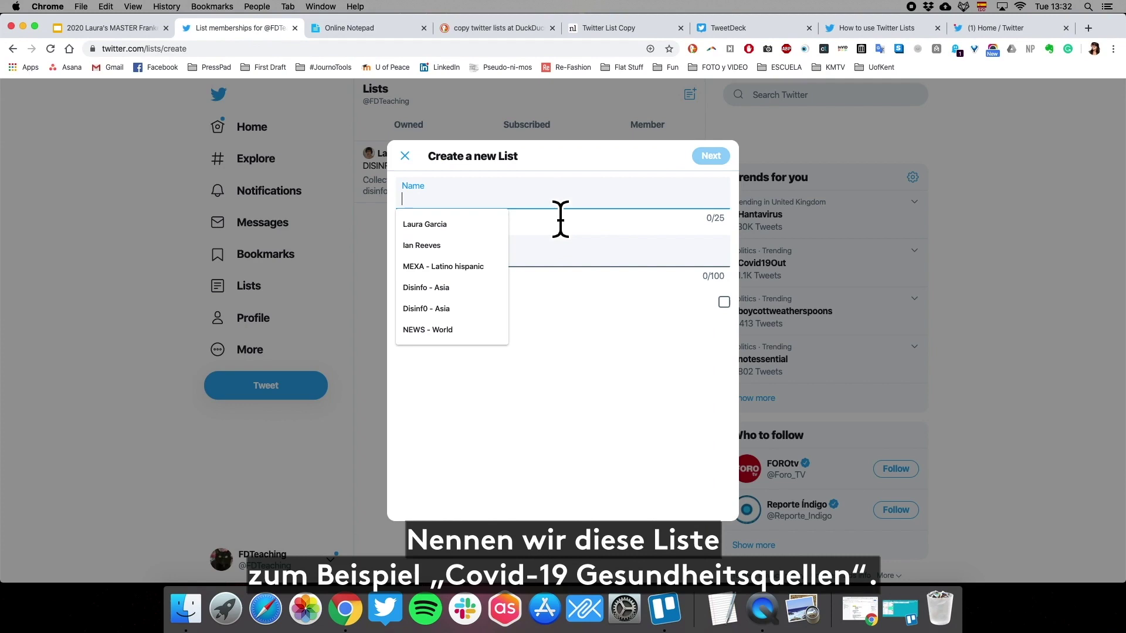
pyautogui.write('Covid19')
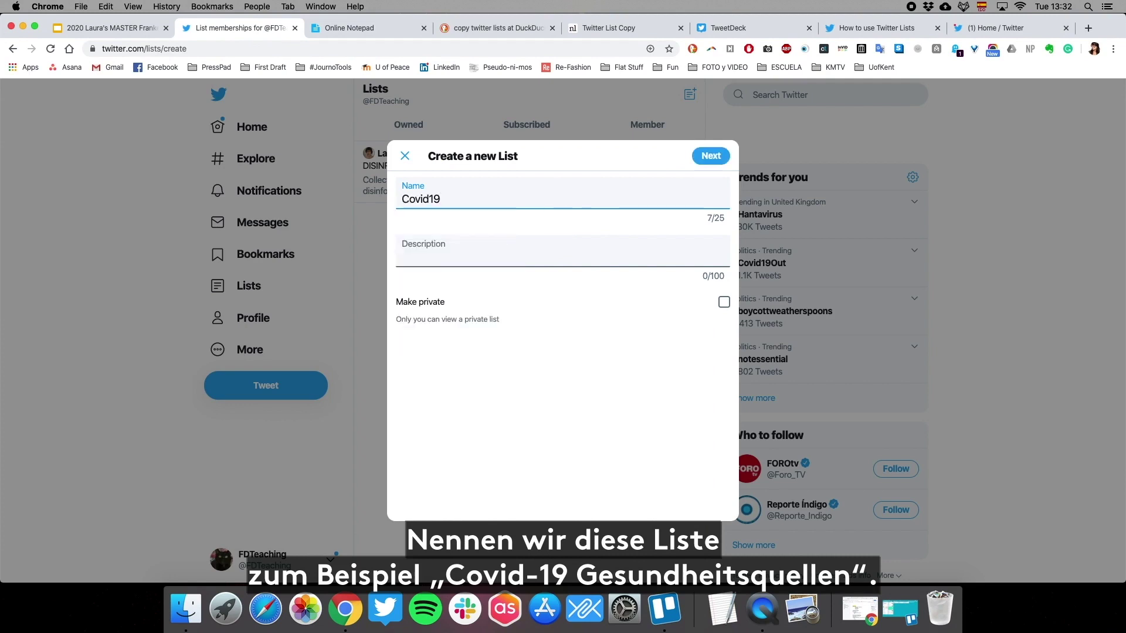
pyautogui.write(' Health sources')
pyautogui.click(587, 262)
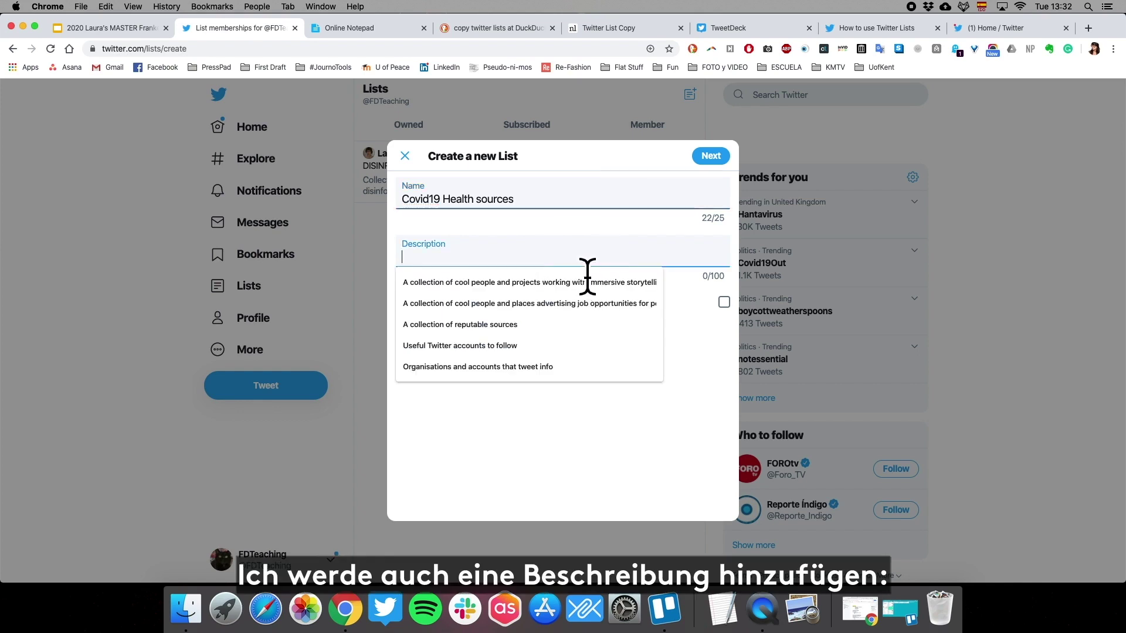
pyautogui.write('Orgs and')
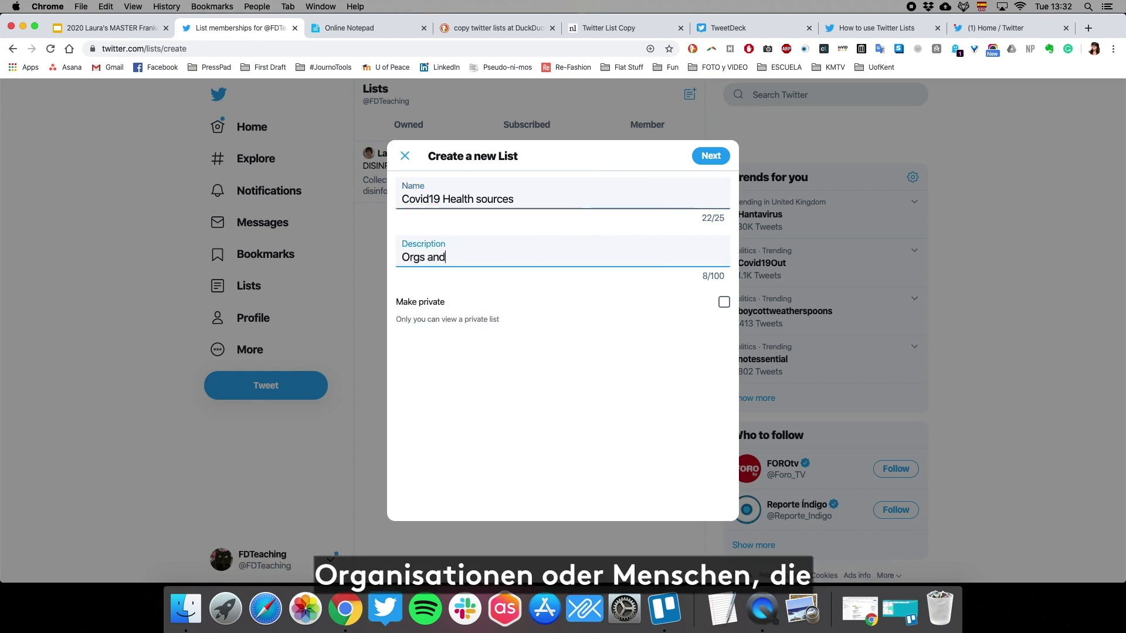
pyautogui.write(' people who tweet verified information')
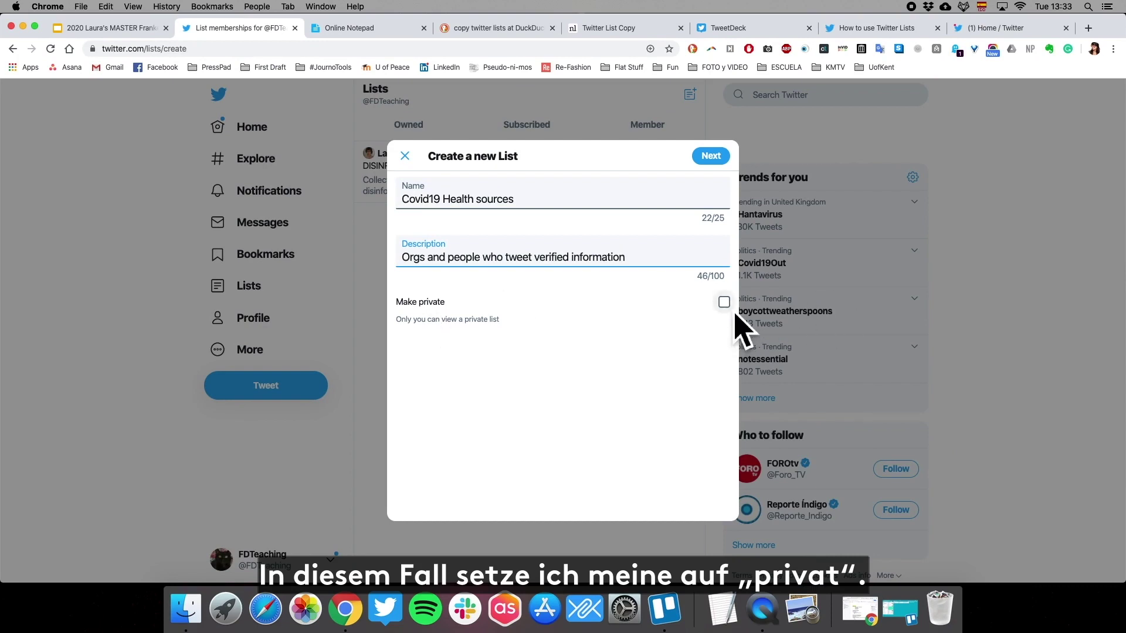
pyautogui.click(1021, 295)
pyautogui.click(710, 156)
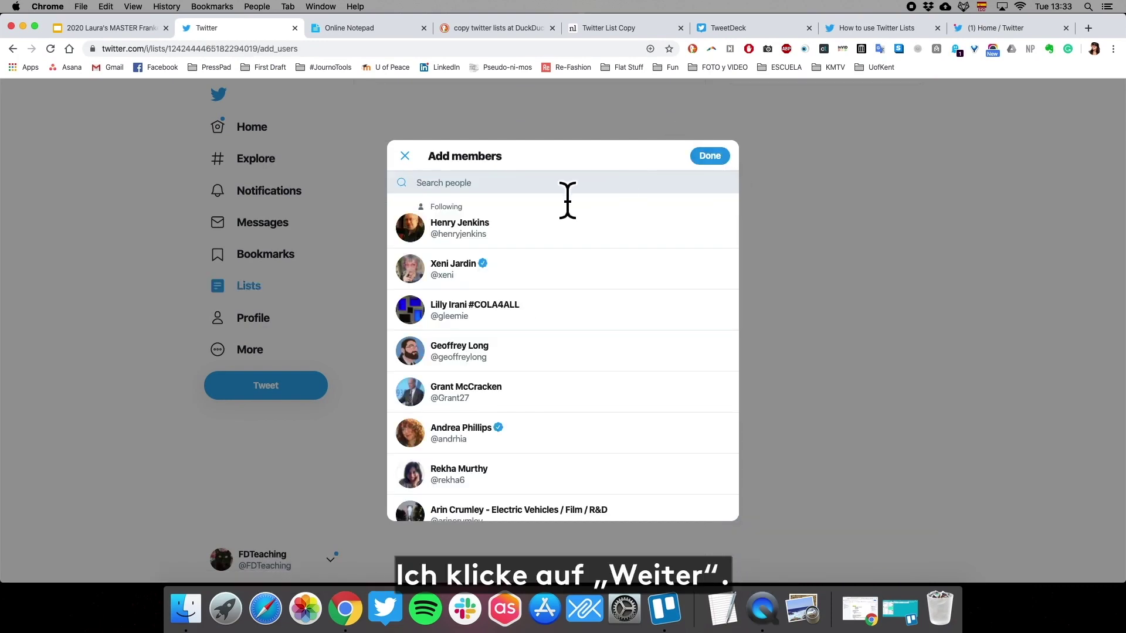
# Step: Add WHO, Johns Hopkins University and CDC as list members
pyautogui.click(548, 202)
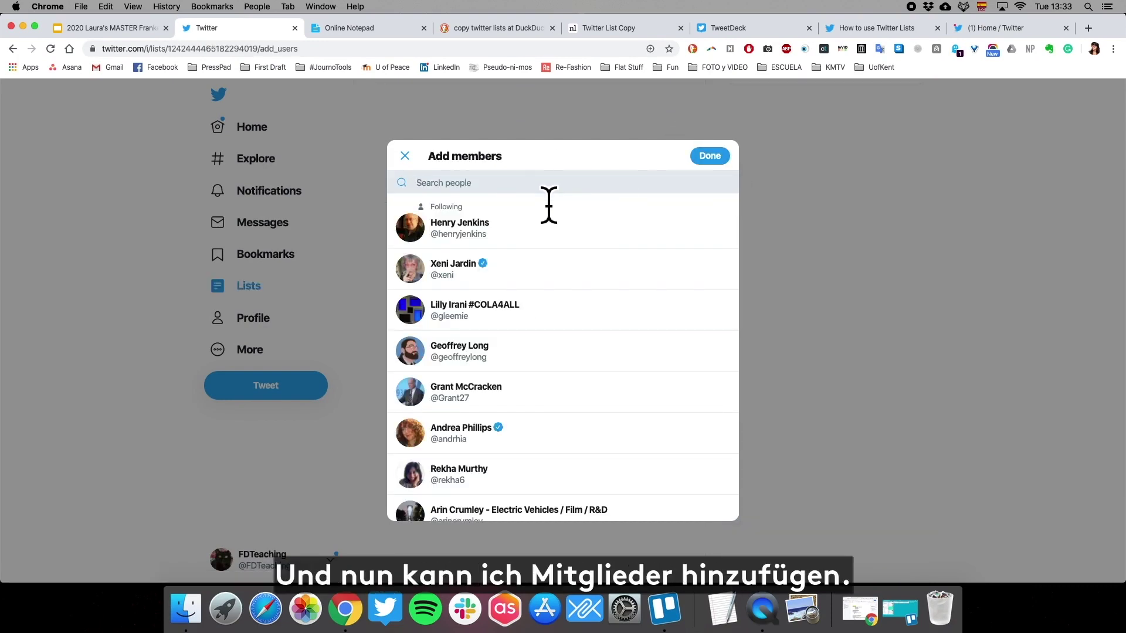
pyautogui.write('WHo')
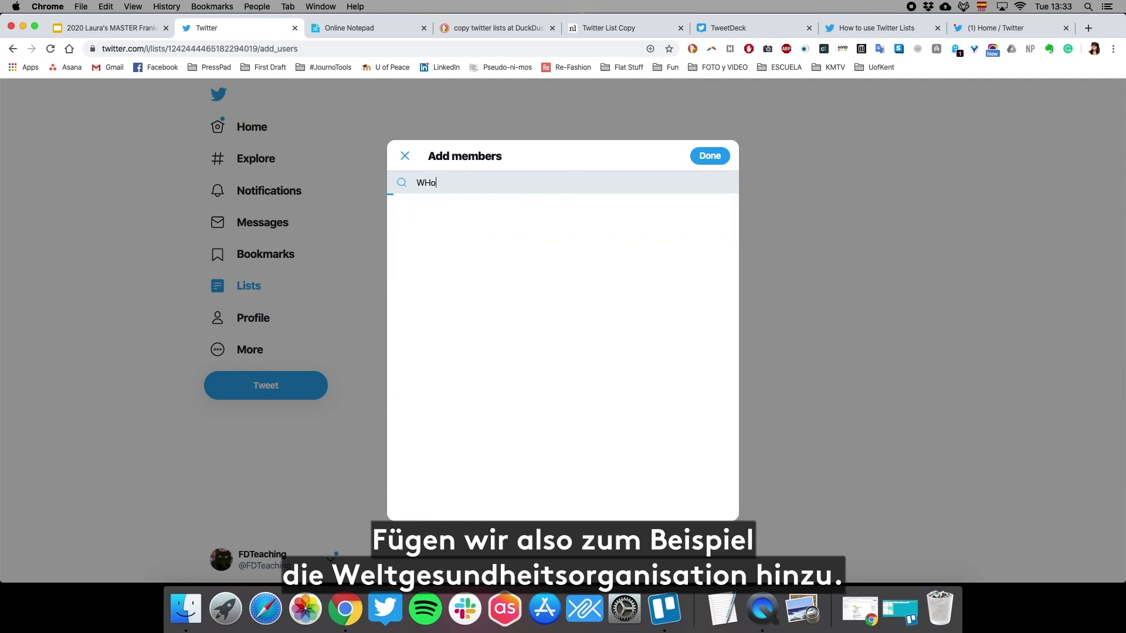
pyautogui.click(484, 220)
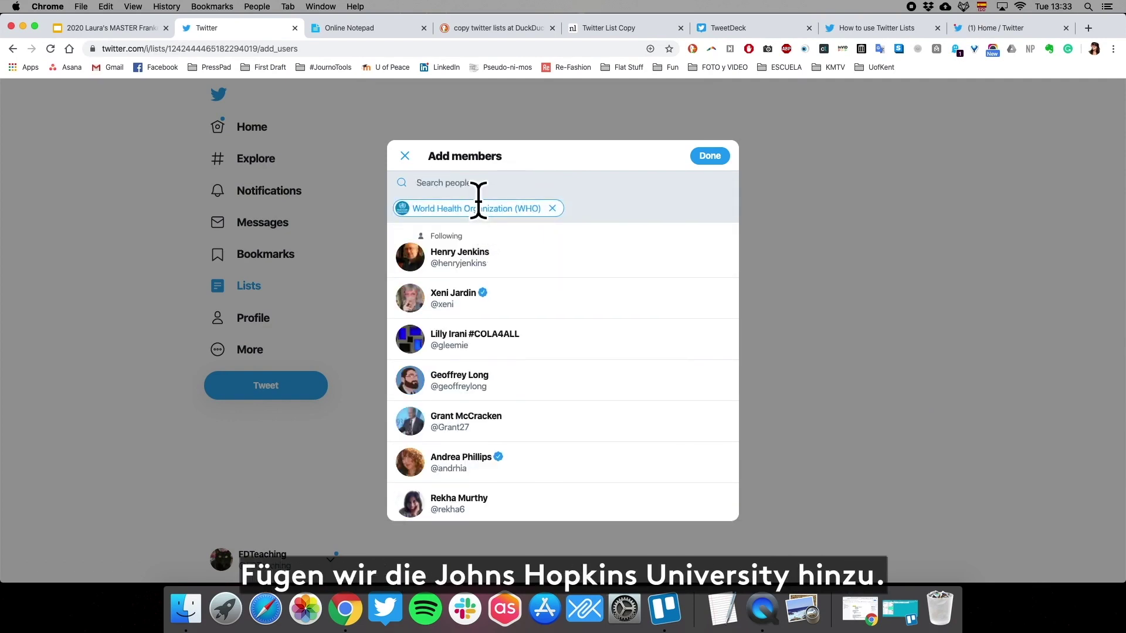
pyautogui.write('JohnsHop')
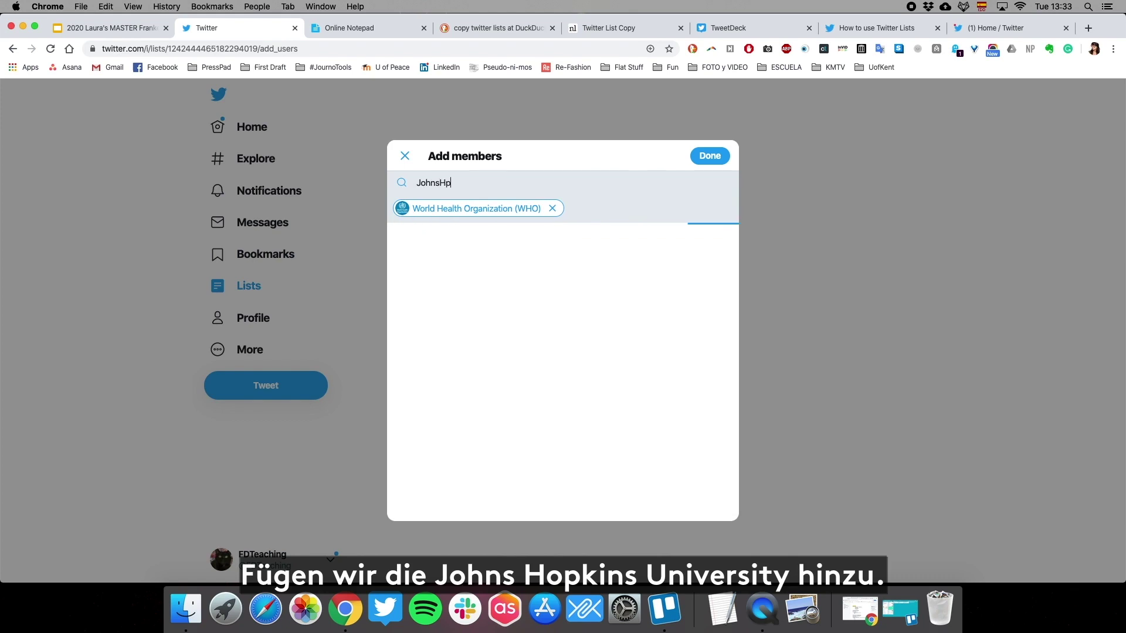
pyautogui.write('kins')
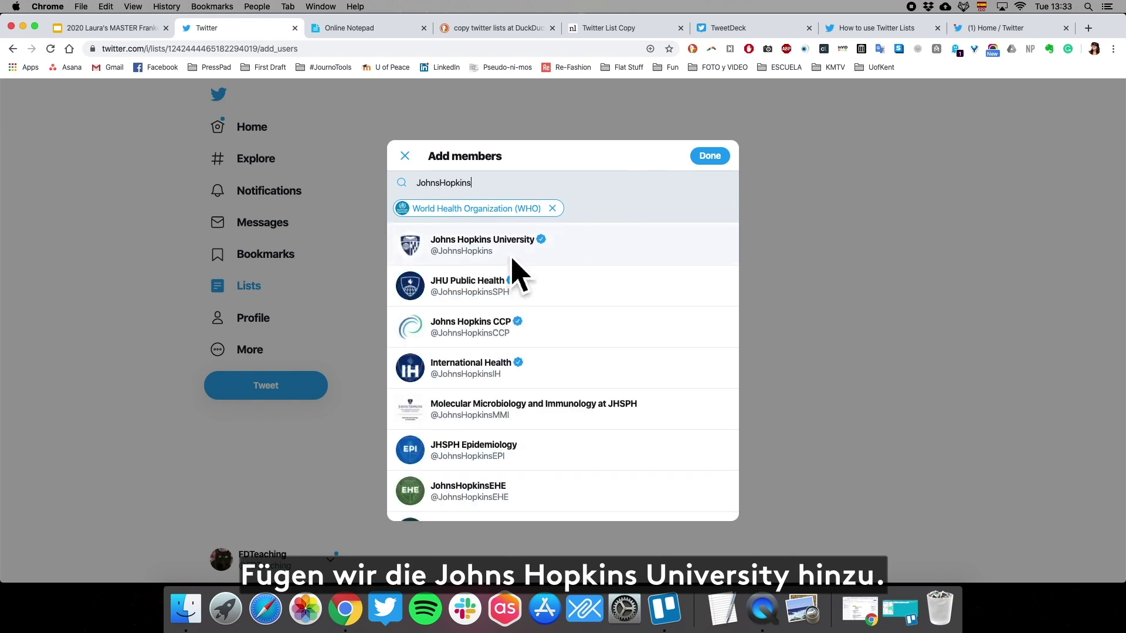
pyautogui.click(520, 259)
pyautogui.write('CDC')
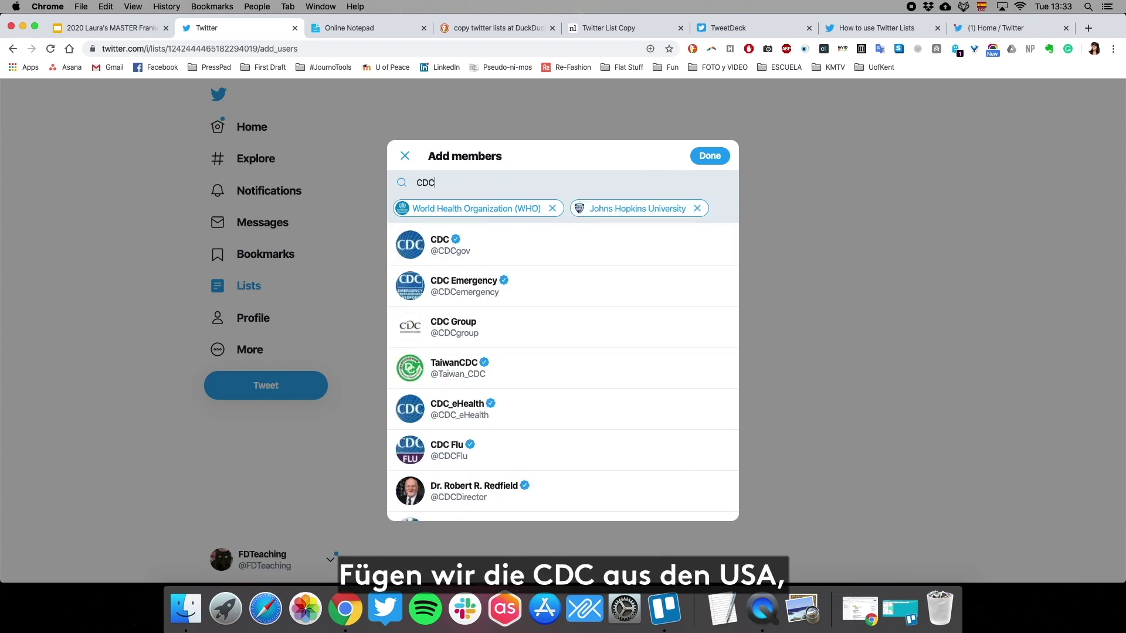
pyautogui.click(504, 258)
# Step: Add NHS, Red Cross Jobs and Cruz Roja Mexico, then save the members
pyautogui.write('NHS')
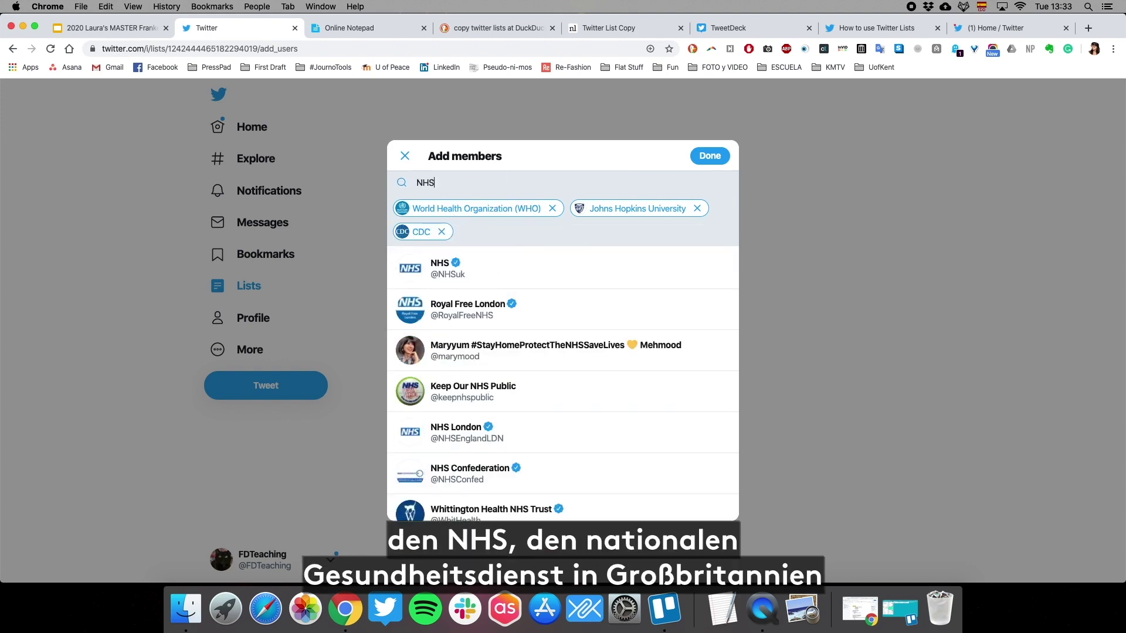
pyautogui.click(511, 276)
pyautogui.write('Red c')
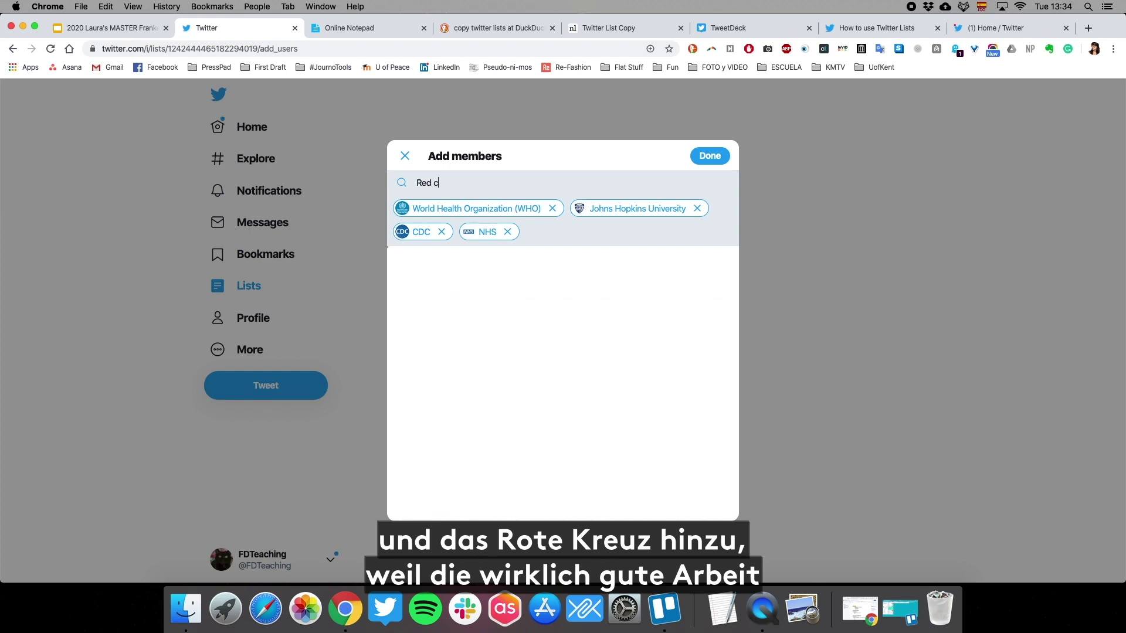
pyautogui.write('ross')
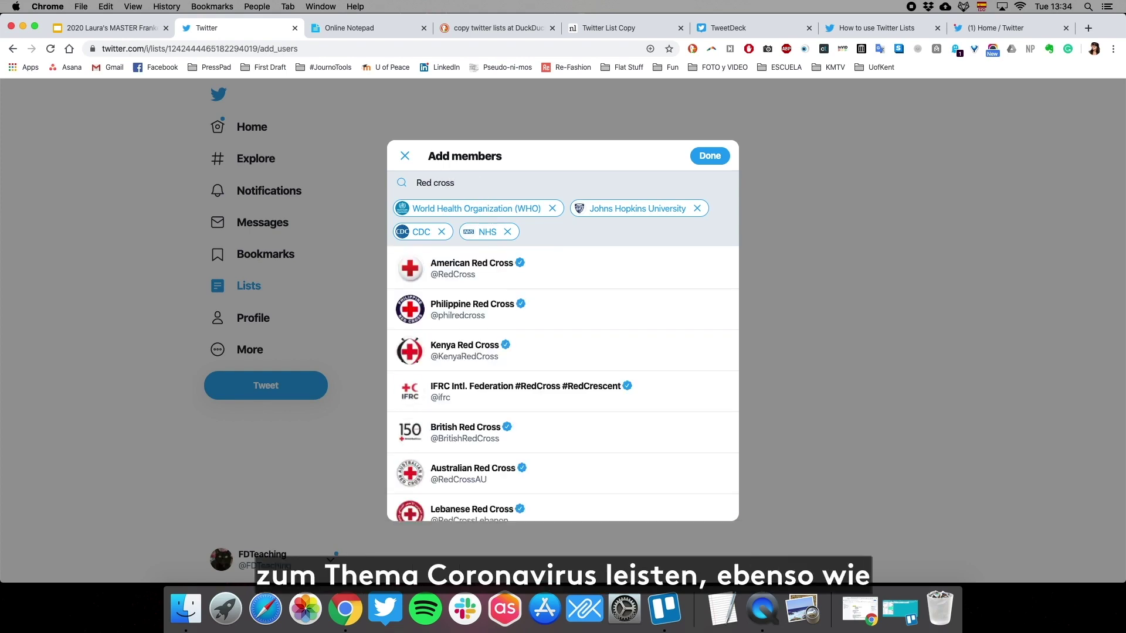
pyautogui.write(' UK')
pyautogui.click(568, 302)
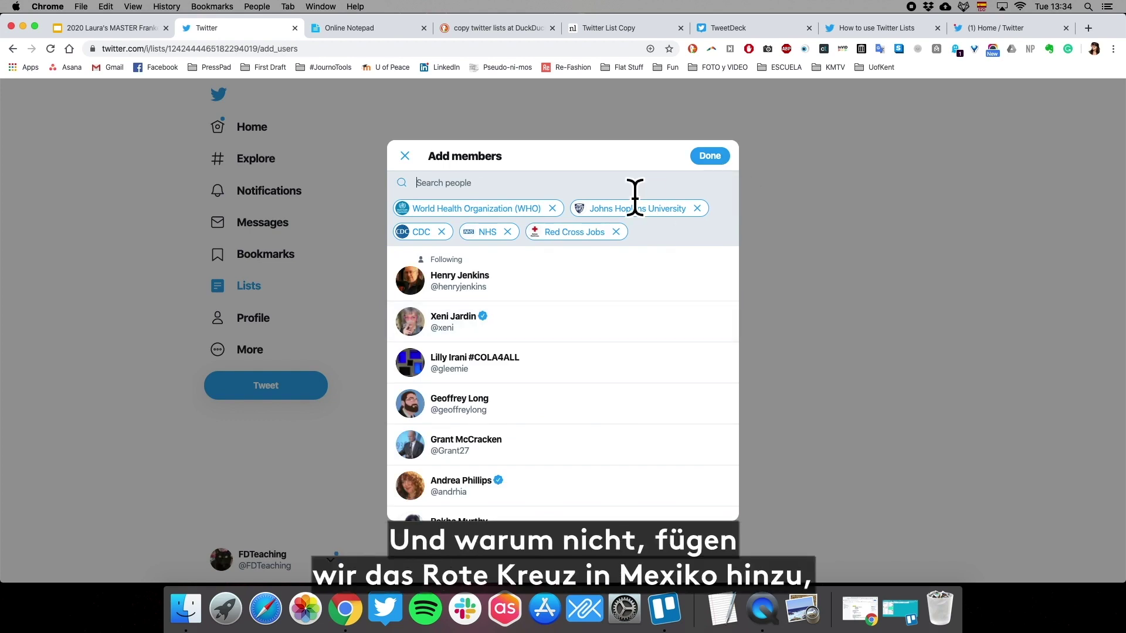
pyautogui.write('Cruz Roja Mexico')
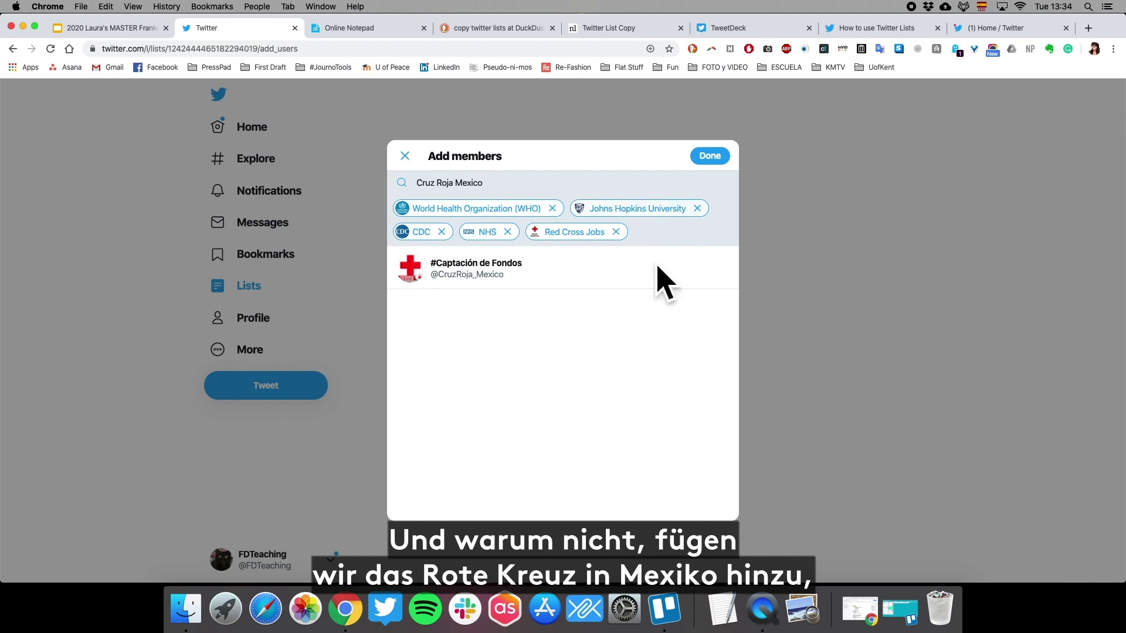
pyautogui.click(607, 287)
pyautogui.click(721, 165)
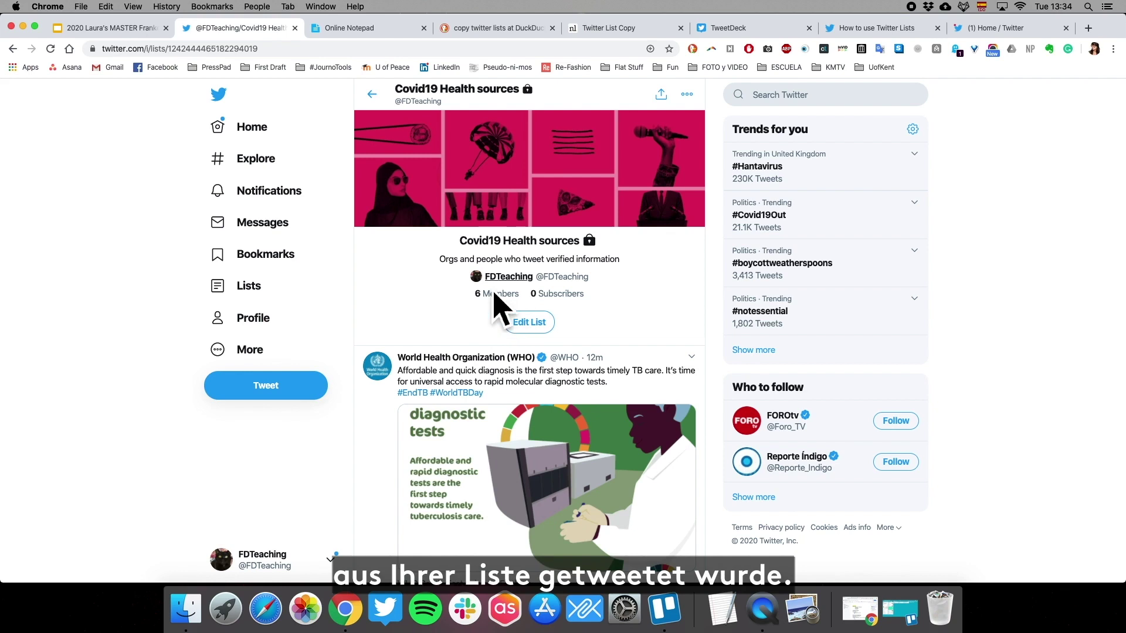
pyautogui.scroll(-6, 613, 407)
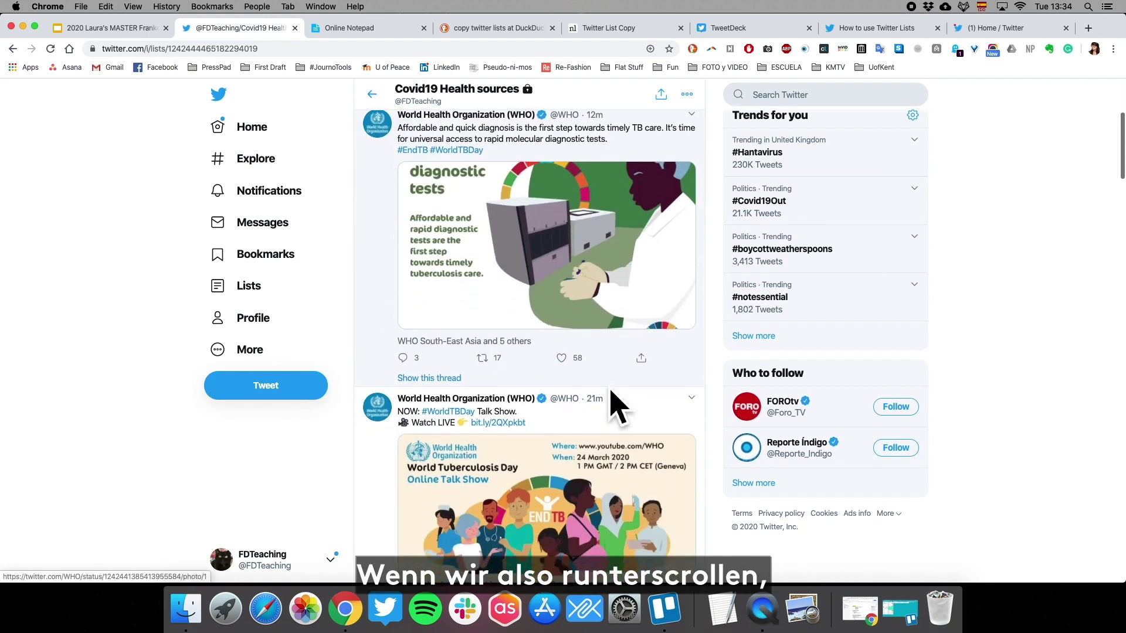
pyautogui.scroll(-11, 613, 408)
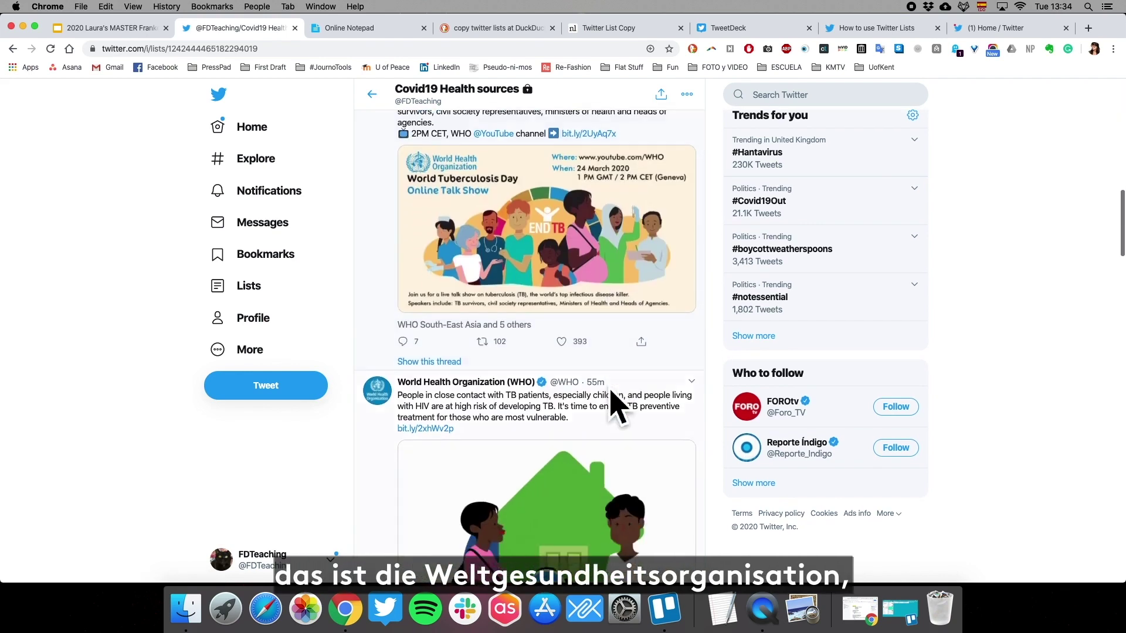
pyautogui.scroll(-12, 610, 391)
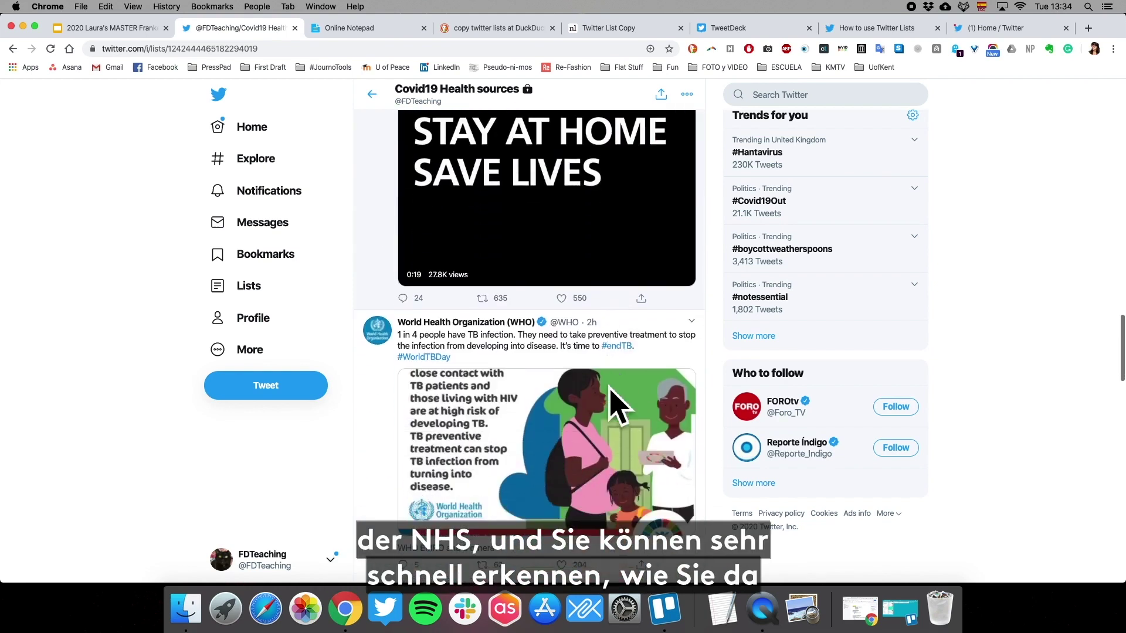
pyautogui.scroll(-14, 611, 391)
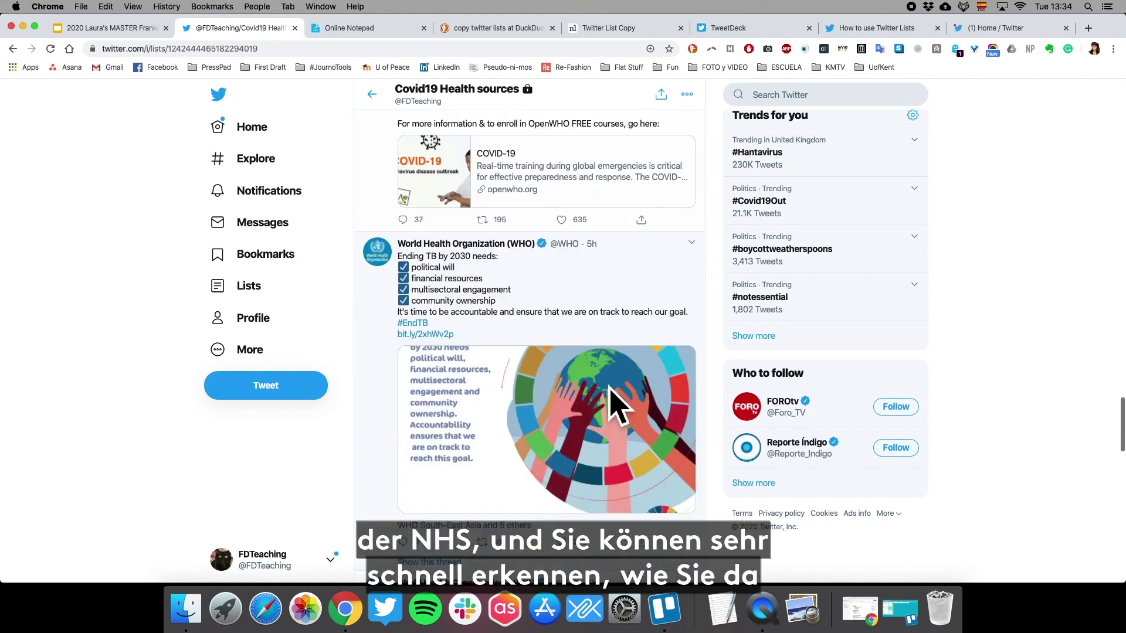
pyautogui.scroll(-3, 616, 407)
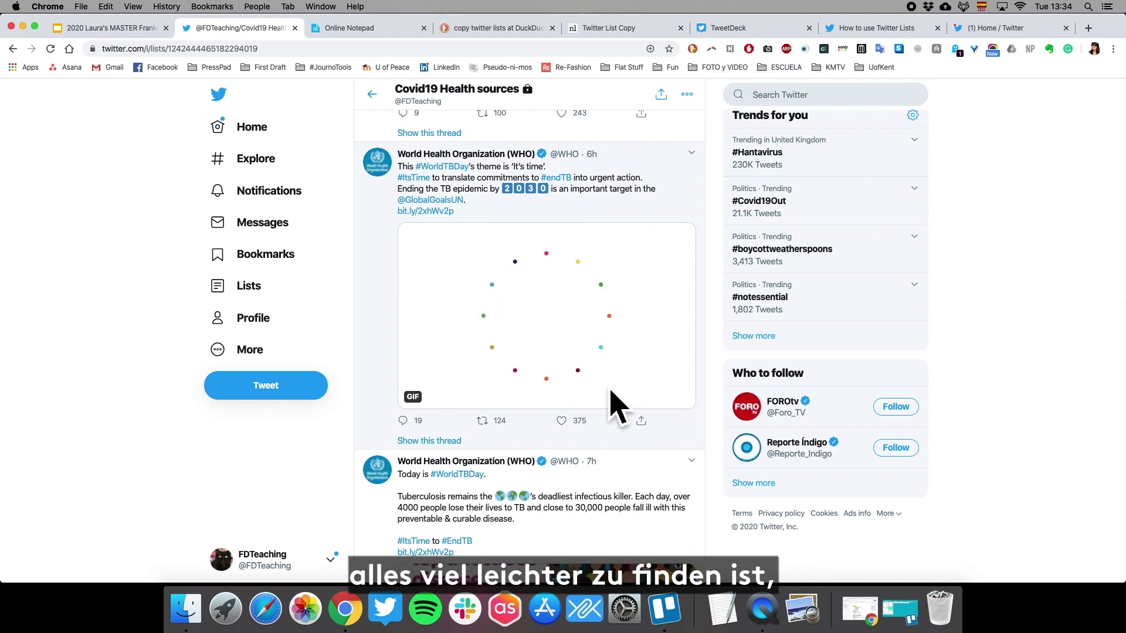
pyautogui.scroll(12, 616, 405)
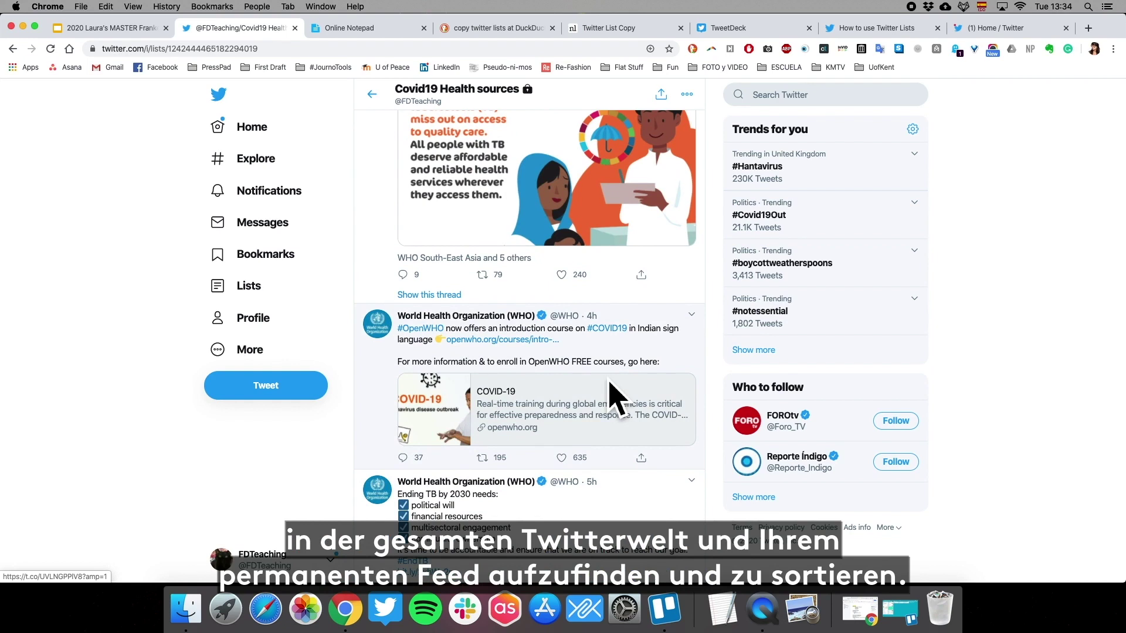
pyautogui.scroll(15, 616, 398)
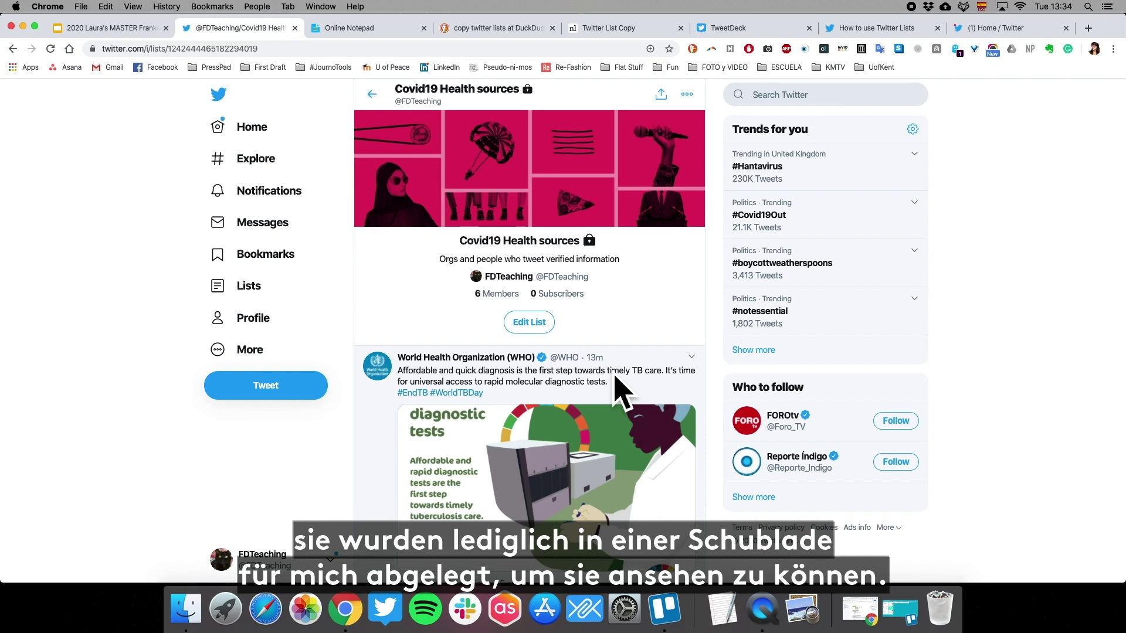
pyautogui.click(538, 328)
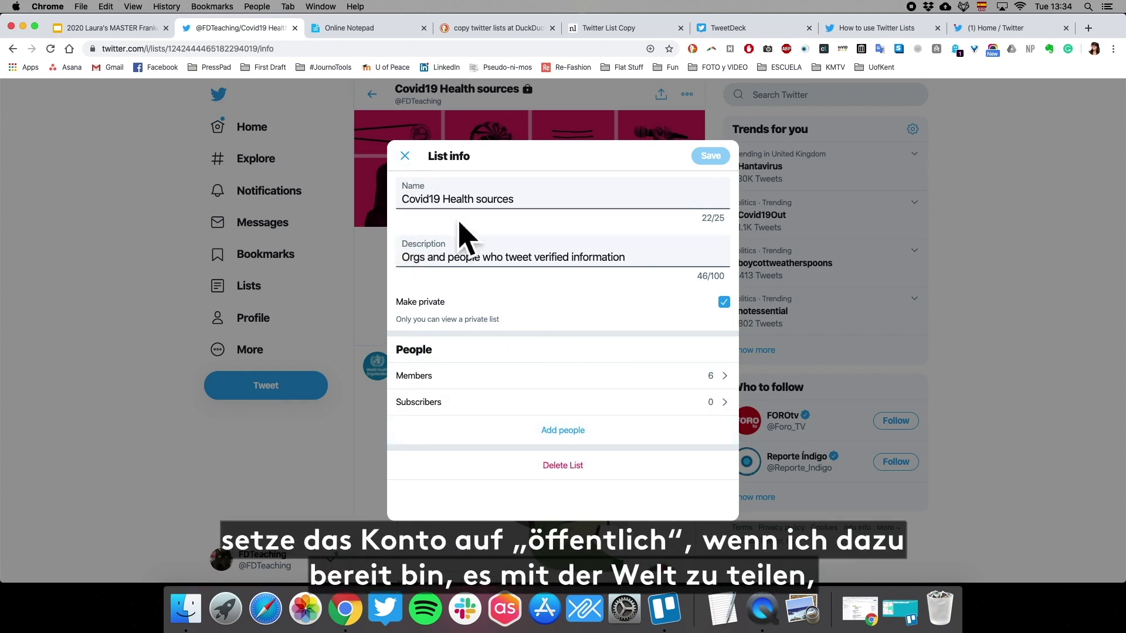
pyautogui.click(406, 158)
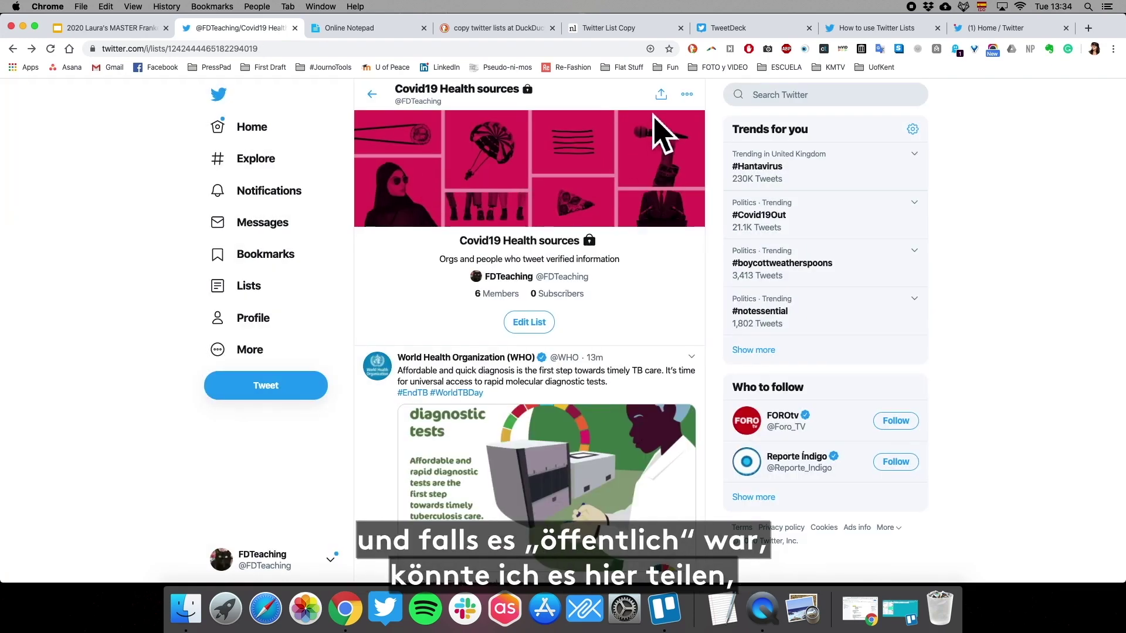
pyautogui.click(687, 94)
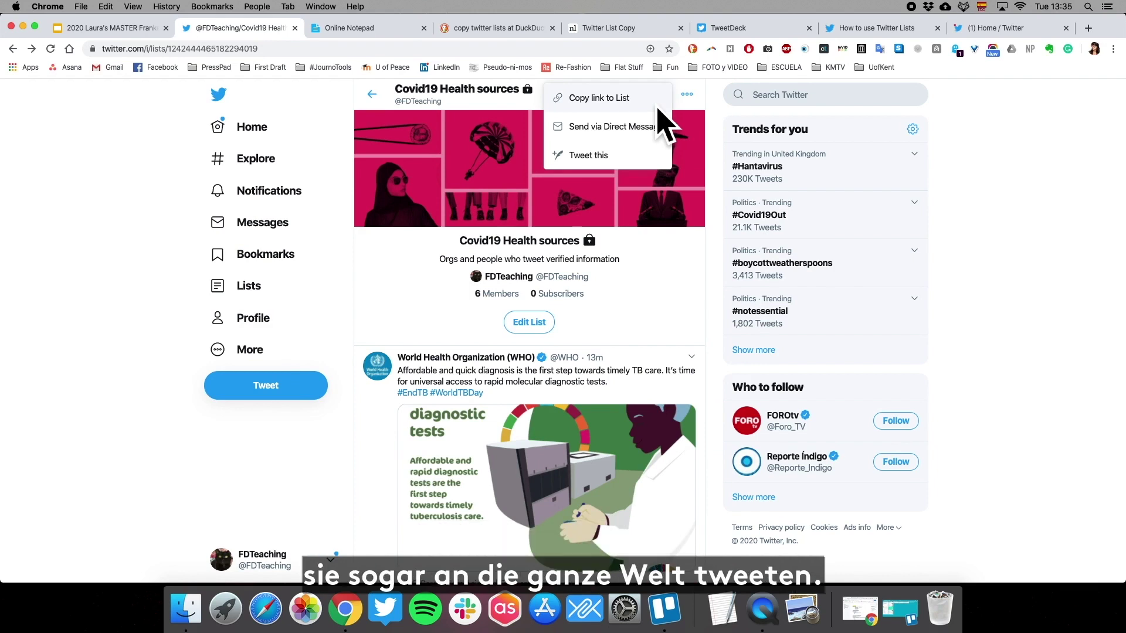
pyautogui.click(715, 113)
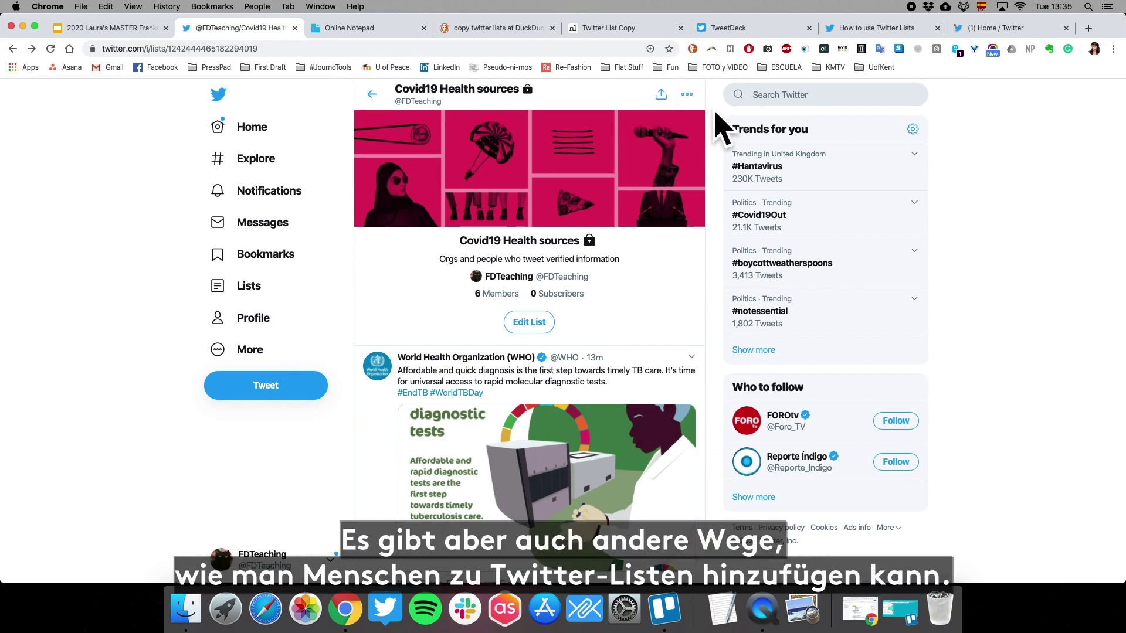
# Step: Search for 'WHO', open the World Health Organization profile and choose Add/remove from Lists
pyautogui.click(783, 96)
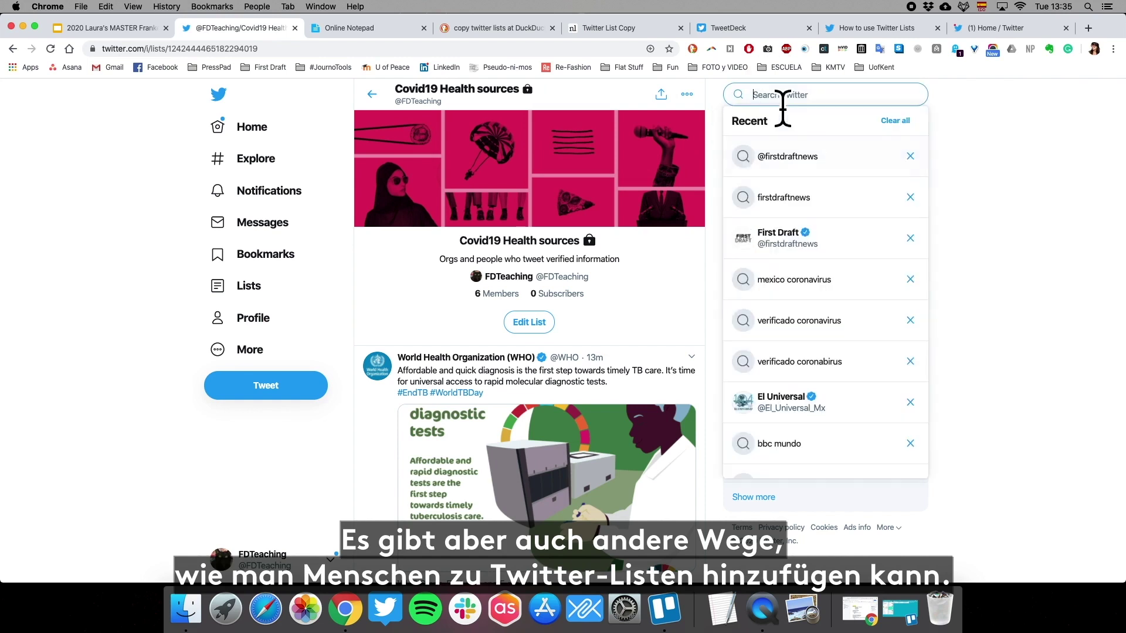
pyautogui.write('WHO')
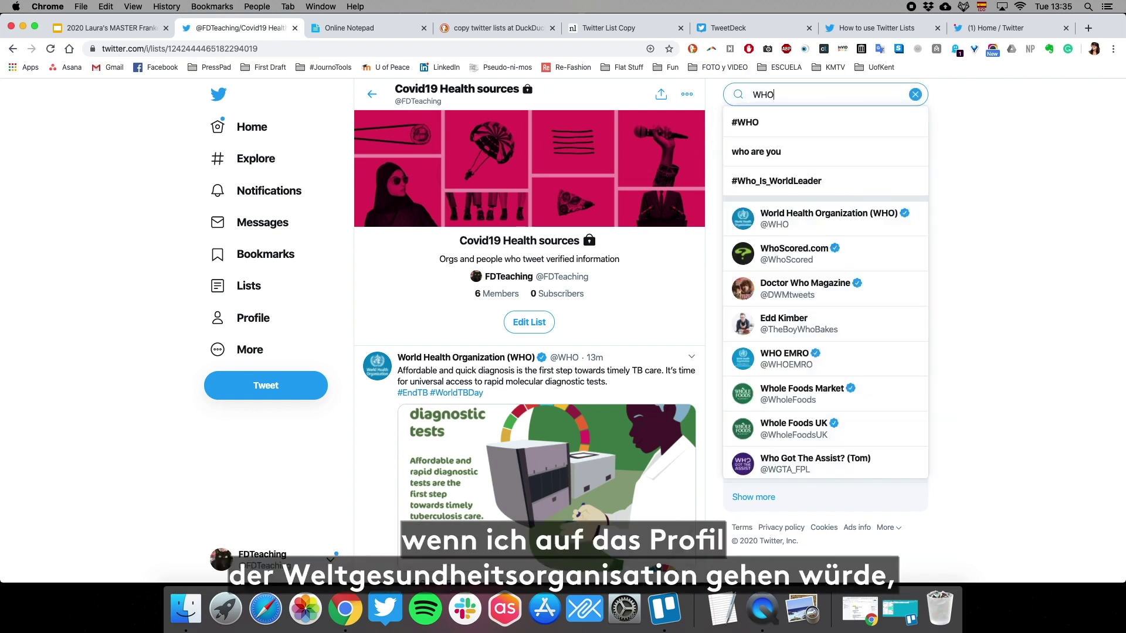
pyautogui.click(836, 220)
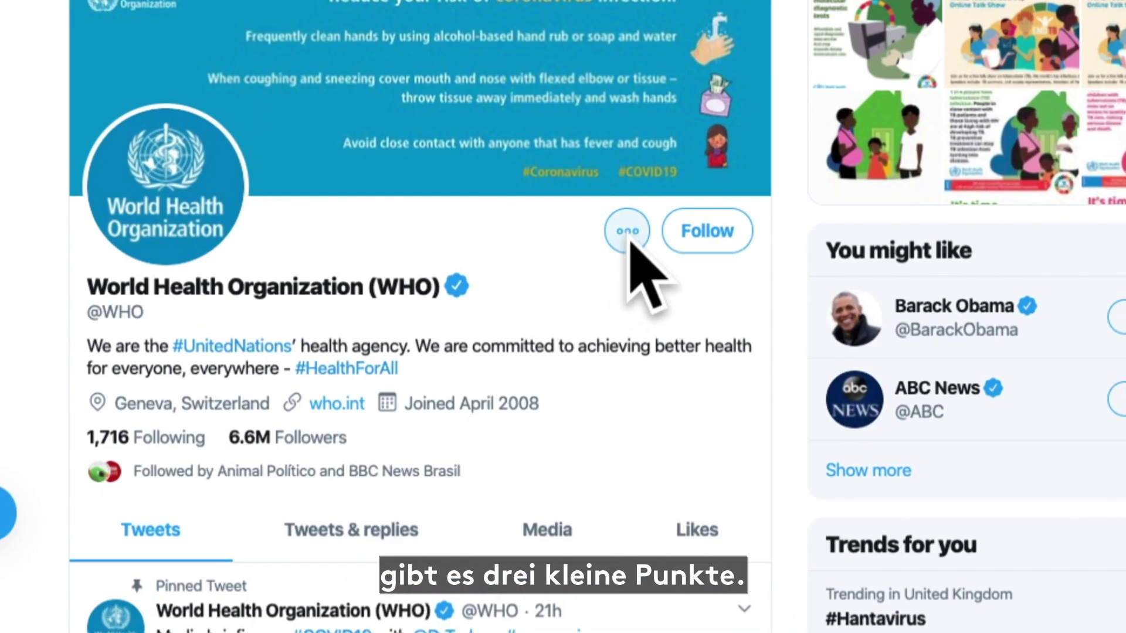
pyautogui.click(631, 239)
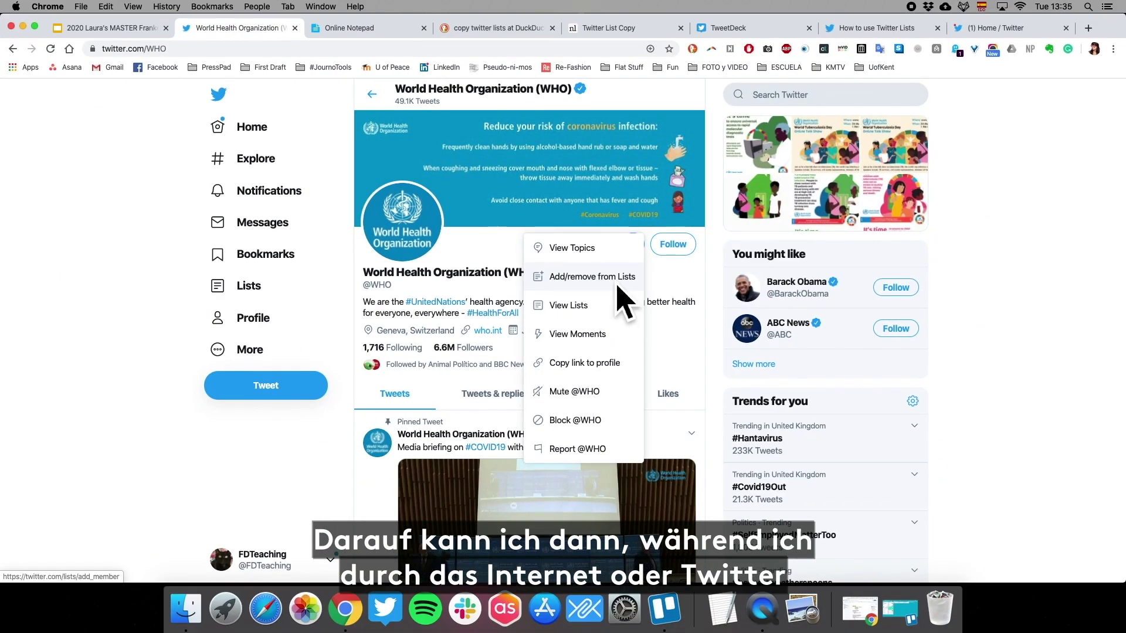
pyautogui.click(617, 286)
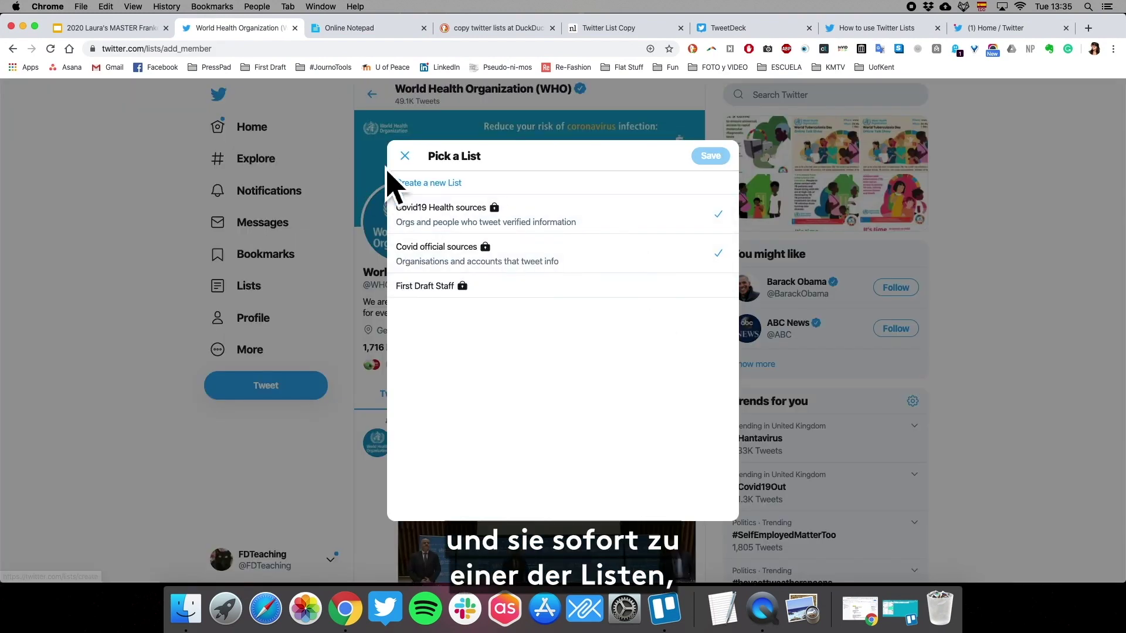
# Step: Close the list picker unchanged and open WHO's list memberships in the phone app
pyautogui.click(405, 156)
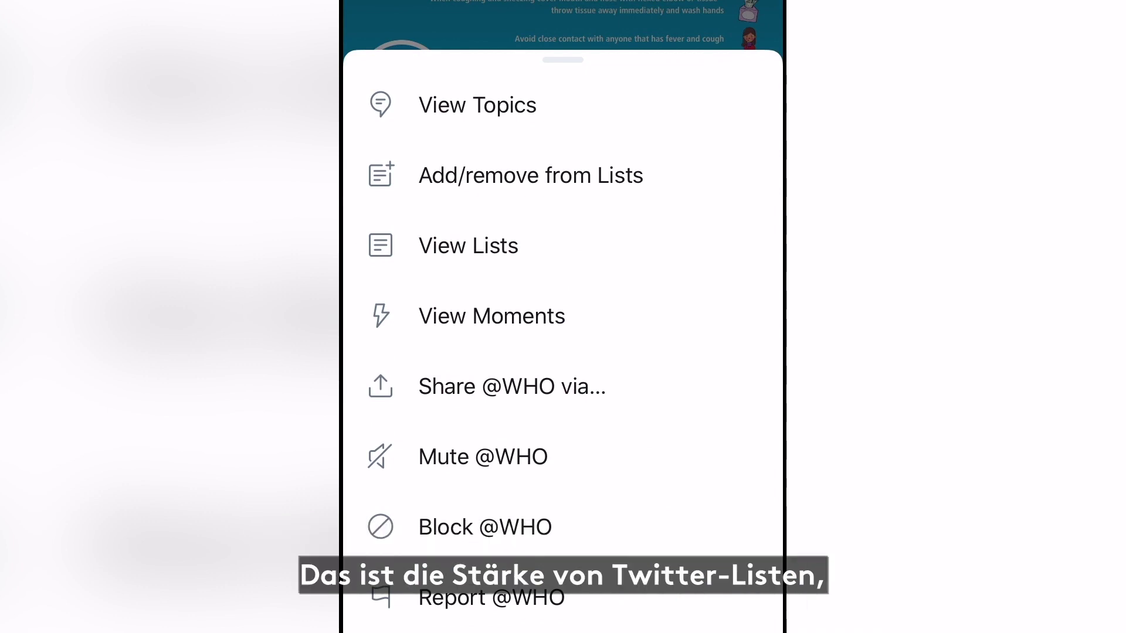
pyautogui.click(530, 176)
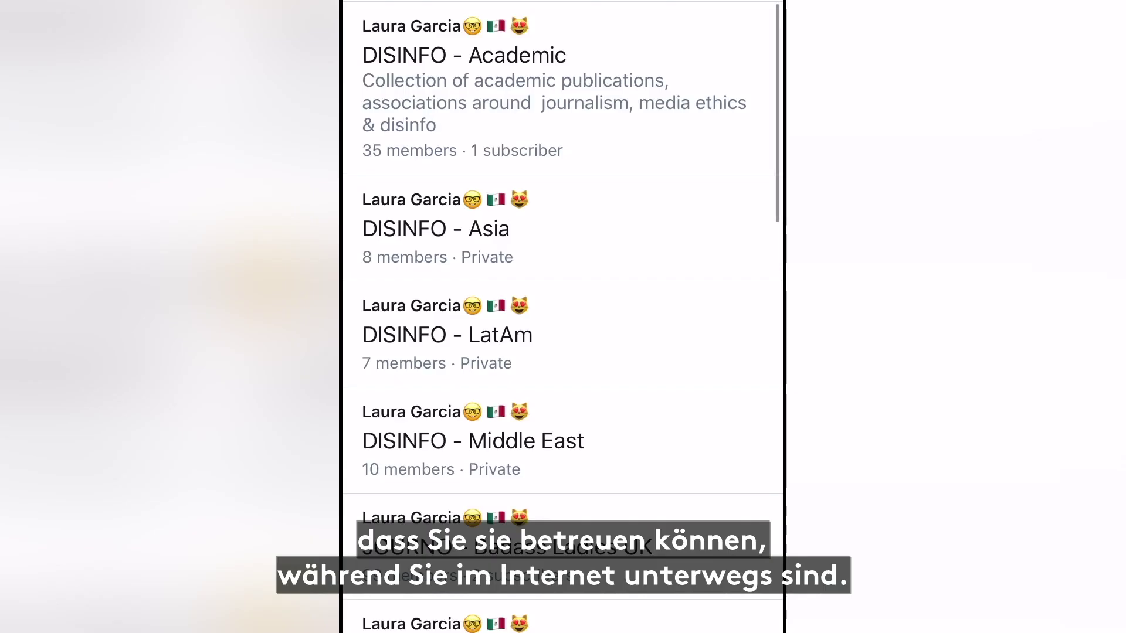